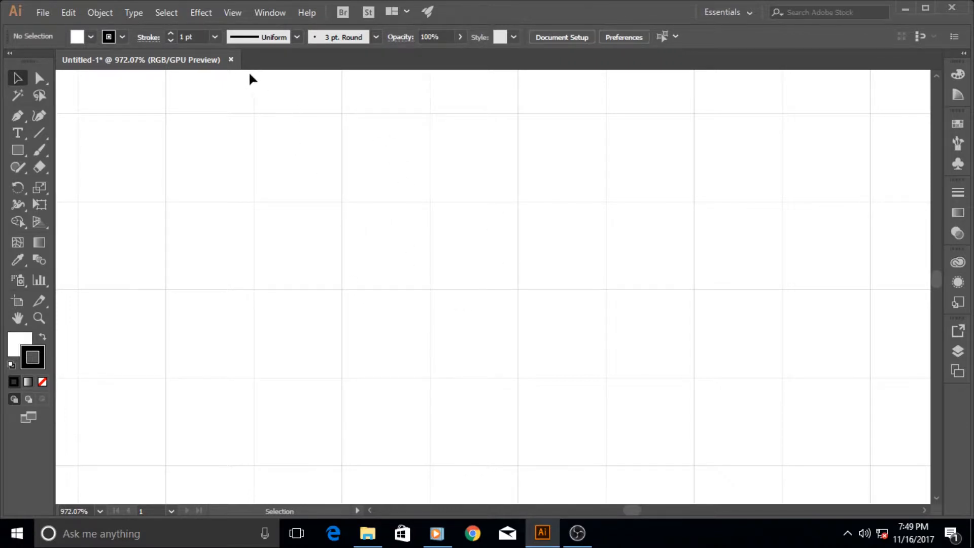
{"action": "left_click", "coordinate": [236, 15]}
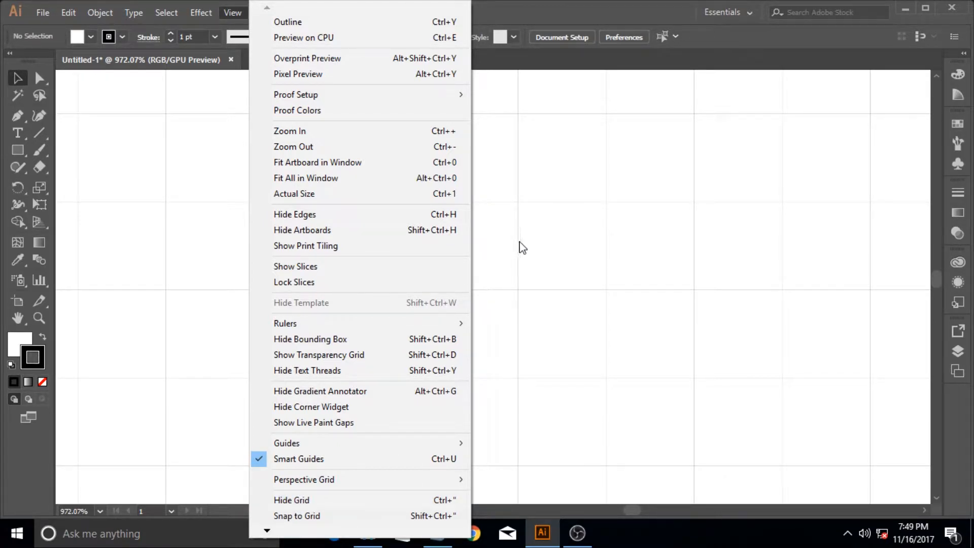
{"action": "left_click", "coordinate": [505, 276]}
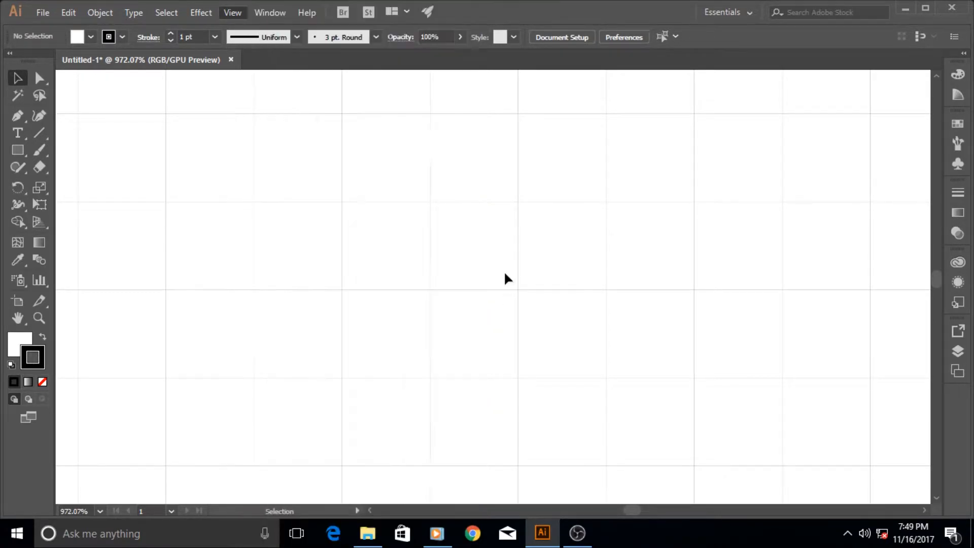
Draw a closed diamond about 51 pt wide and tall with the Pen tool, placing its four corners on major grid intersections
{"action": "left_click", "coordinate": [15, 118]}
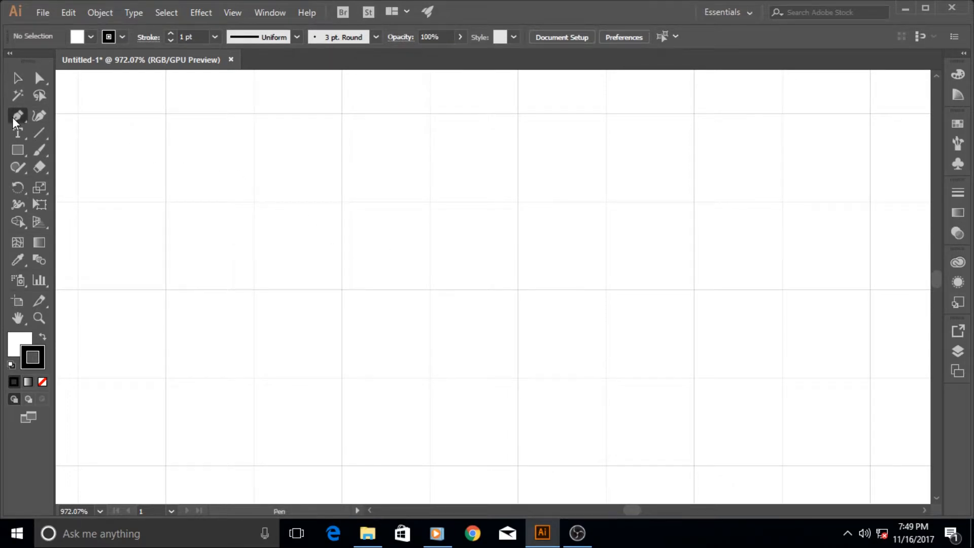
{"action": "left_click", "coordinate": [342, 113]}
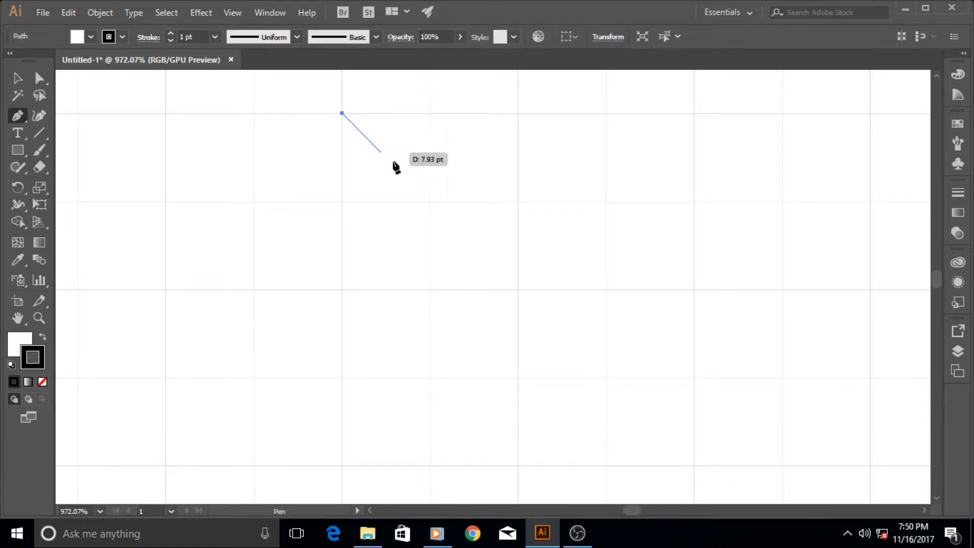
{"action": "left_click", "coordinate": [519, 289]}
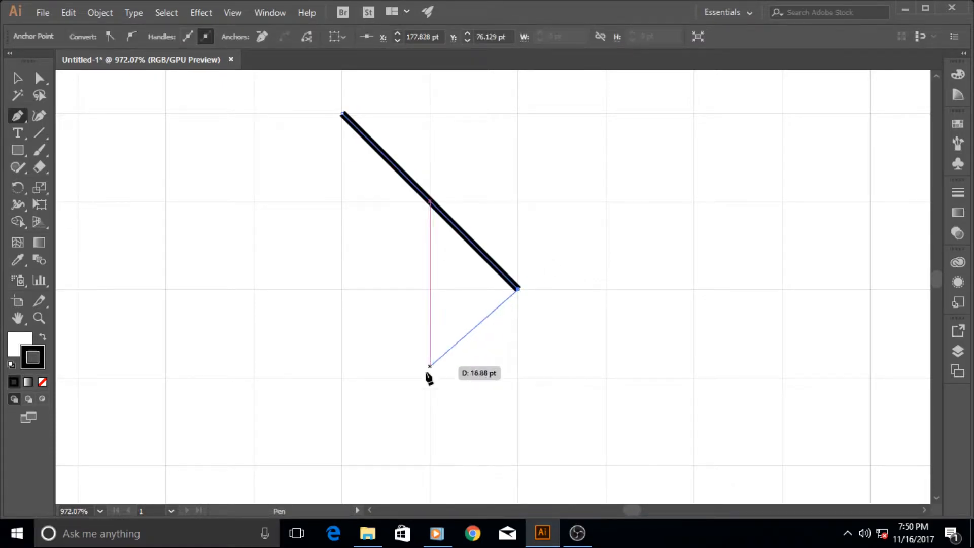
{"action": "left_click", "coordinate": [342, 465]}
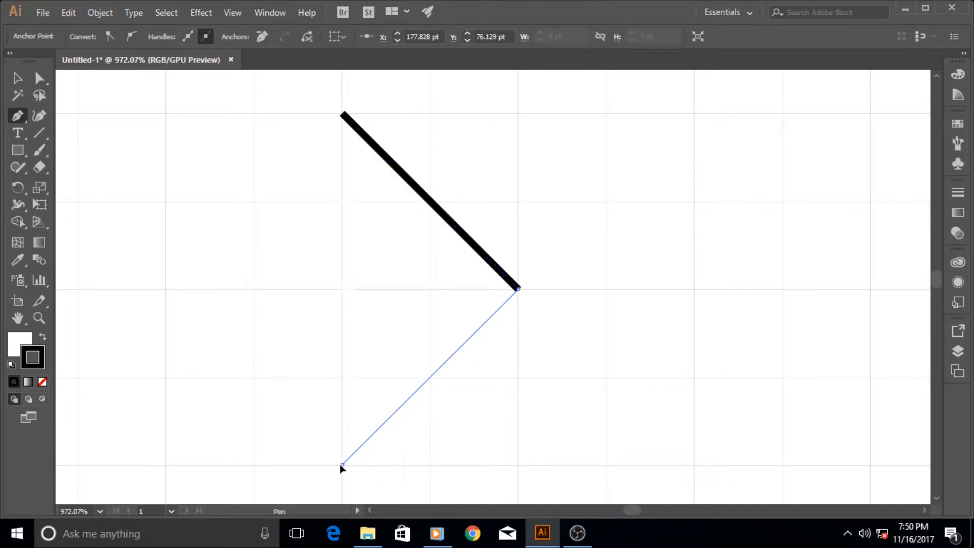
{"action": "left_click", "coordinate": [167, 289]}
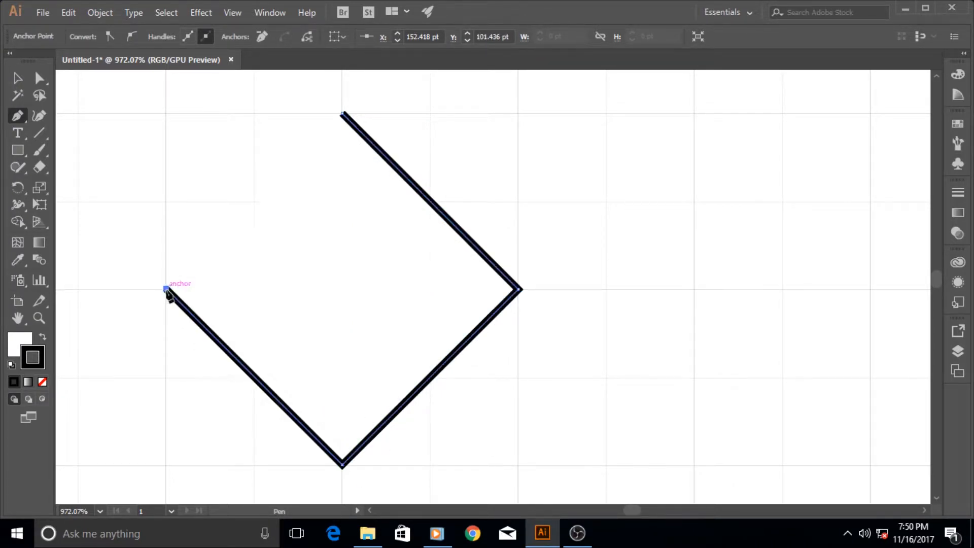
{"action": "left_click", "coordinate": [342, 114]}
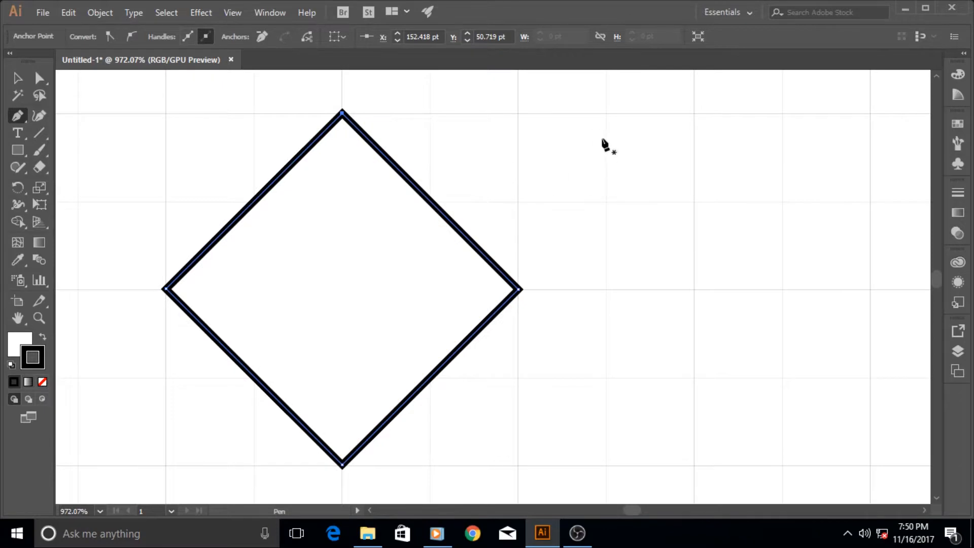
{"action": "left_click_drag", "start_coordinate": [602, 137], "coordinate": [643, 202]}
{"action": "left_click_drag", "start_coordinate": [579, 226], "coordinate": [630, 194]}
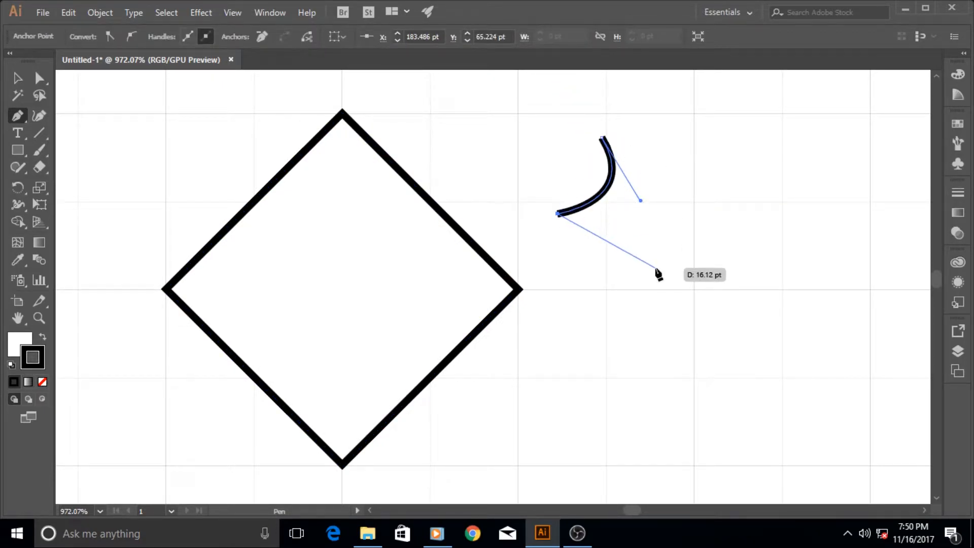
{"action": "key", "text": "ctrl+z"}
{"action": "key", "text": "ctrl+z"}
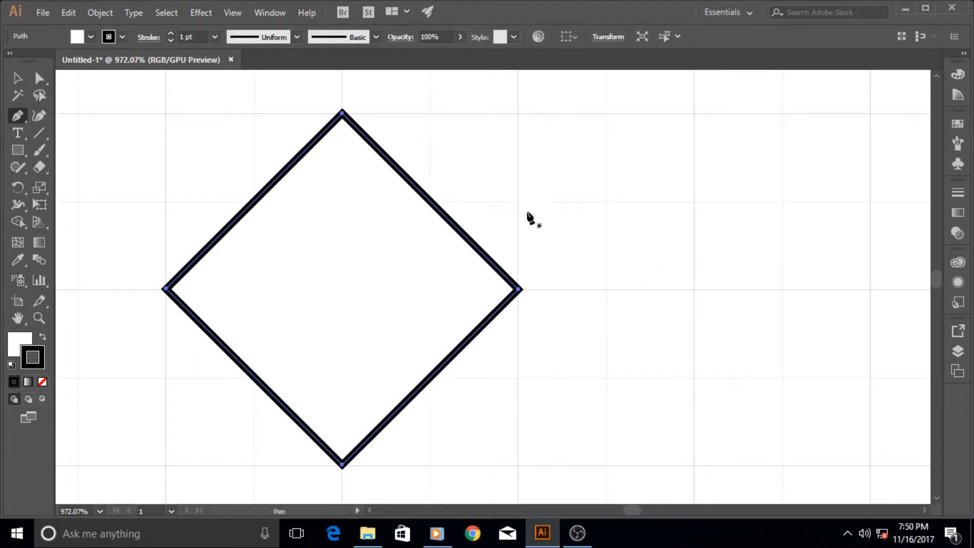
Convert the diamond's four corners to smooth points with the Anchor Point tool, extending straight handles along the grid lines to shape a circle
{"action": "left_click", "coordinate": [22, 119]}
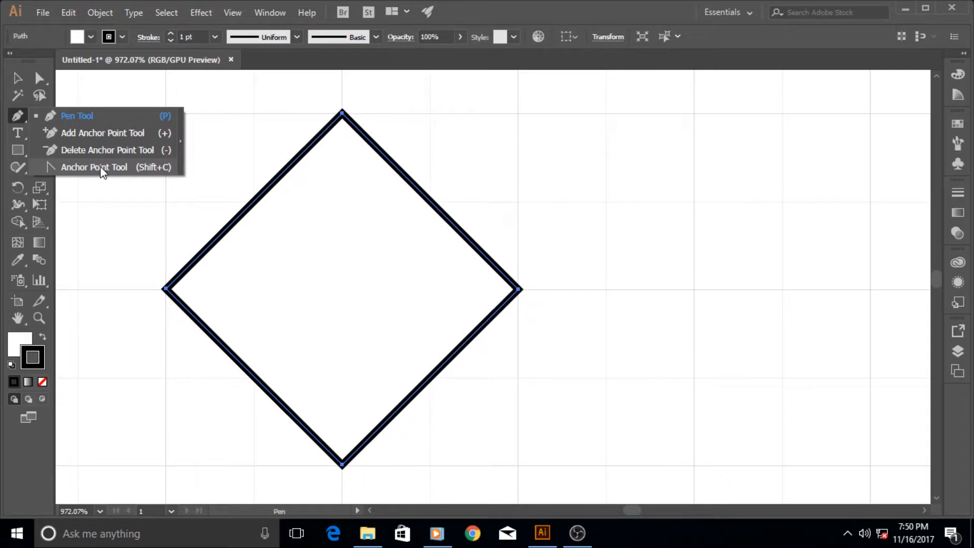
{"action": "left_click", "coordinate": [72, 168]}
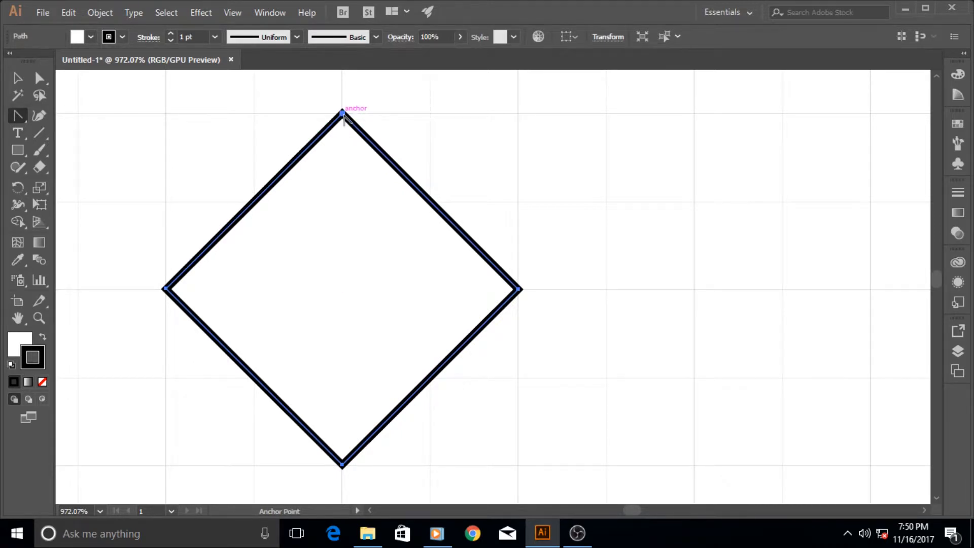
{"action": "left_click_drag", "start_coordinate": [344, 113], "coordinate": [442, 118]}
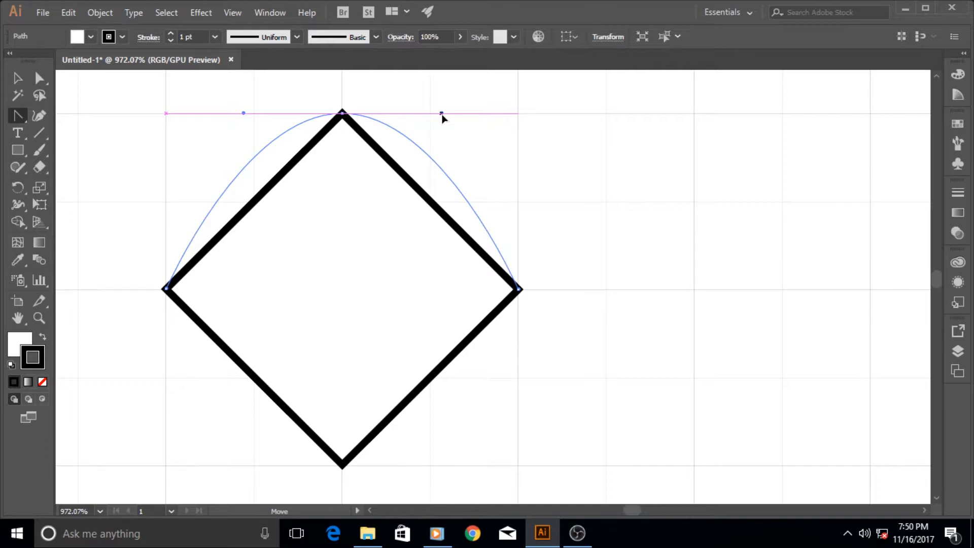
{"action": "left_click_drag", "start_coordinate": [442, 117], "coordinate": [439, 115]}
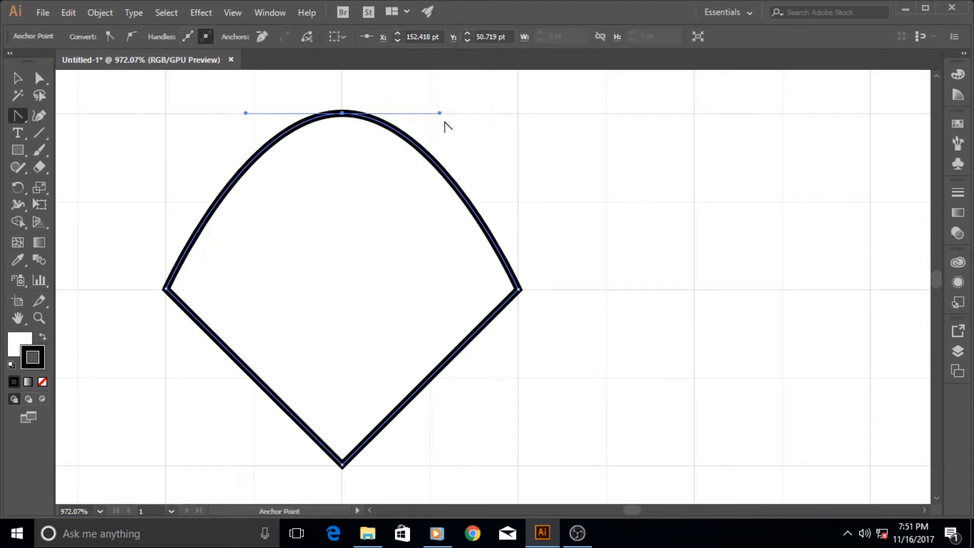
{"action": "left_click_drag", "start_coordinate": [519, 289], "coordinate": [518, 388]}
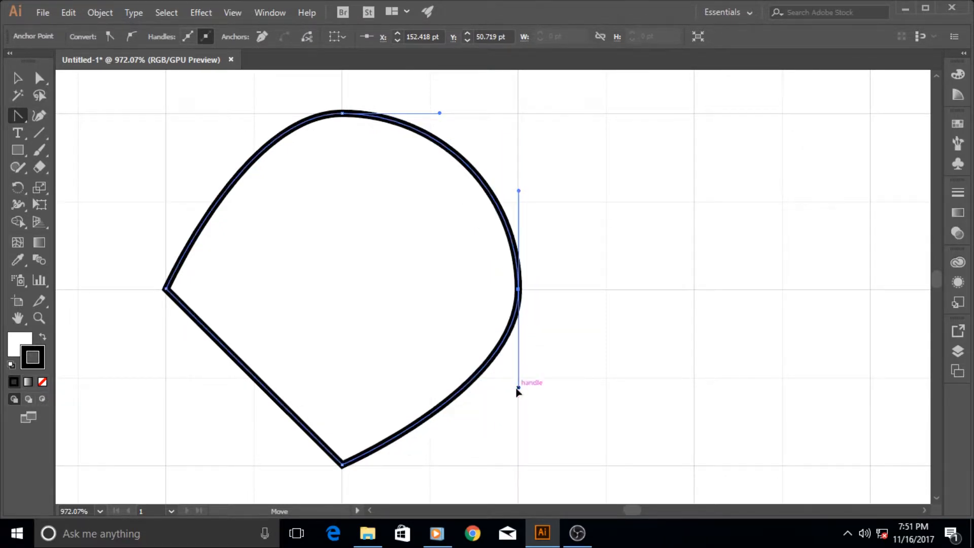
{"action": "left_click_drag", "start_coordinate": [342, 464], "coordinate": [244, 464]}
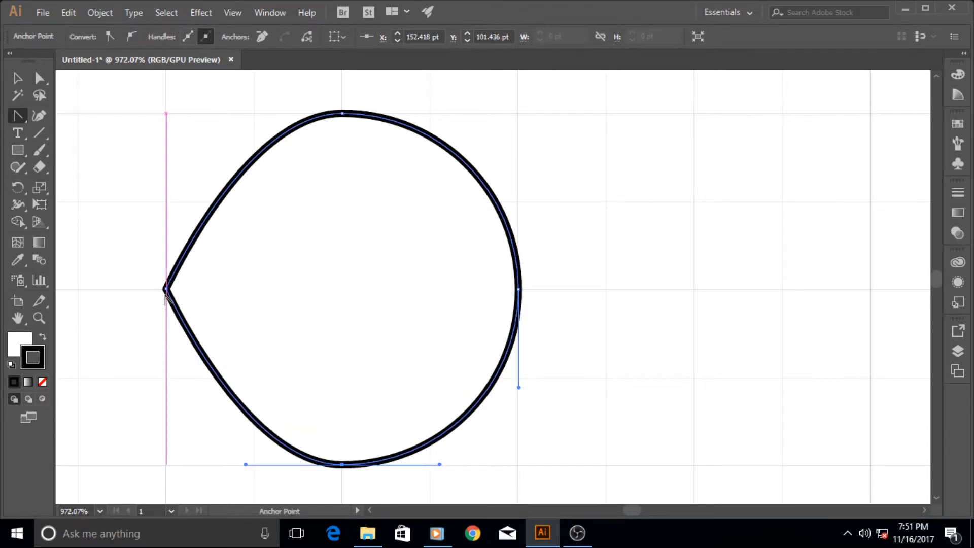
{"action": "left_click_drag", "start_coordinate": [166, 290], "coordinate": [167, 192]}
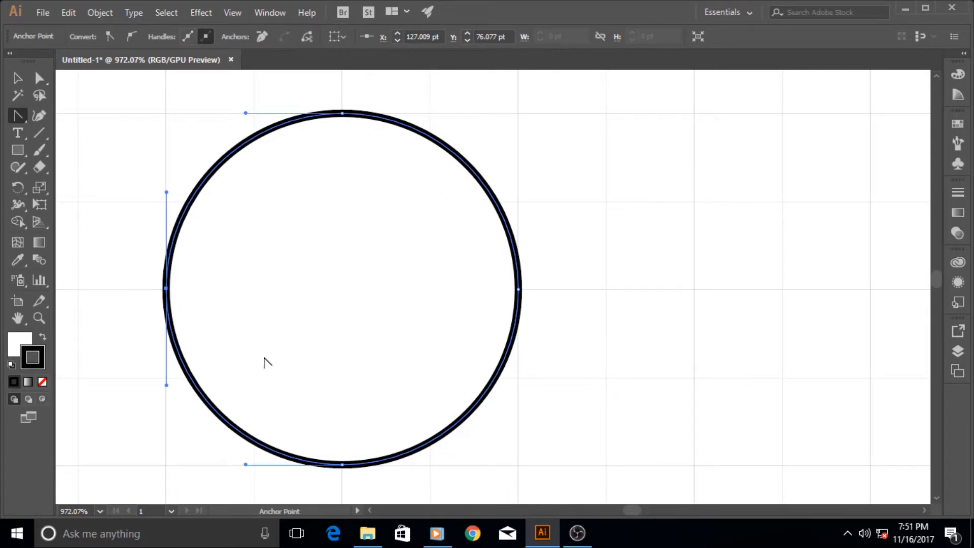
Try the circle without a stroke, restore its solid black stroke, and make the fill the active color
{"action": "left_click", "coordinate": [42, 382]}
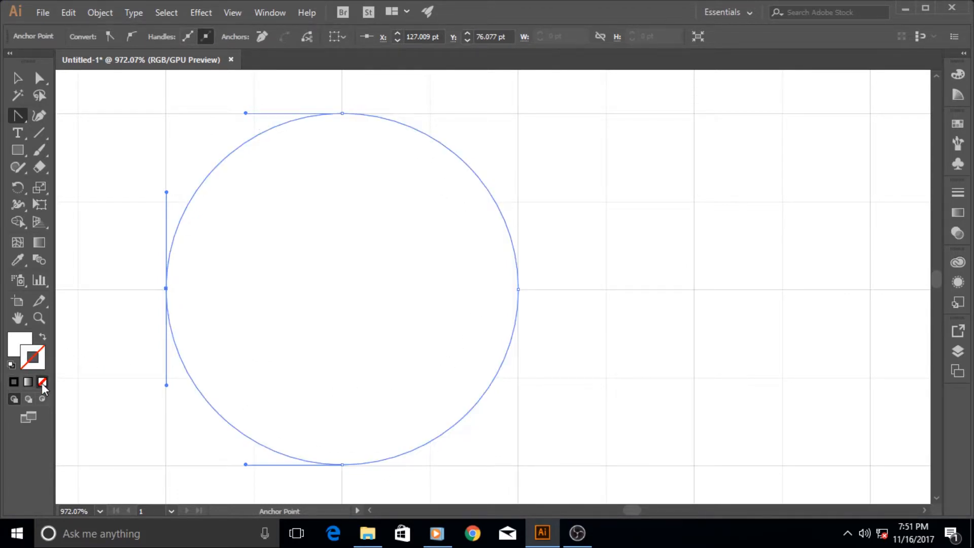
{"action": "left_click", "coordinate": [14, 383]}
{"action": "left_click", "coordinate": [14, 343]}
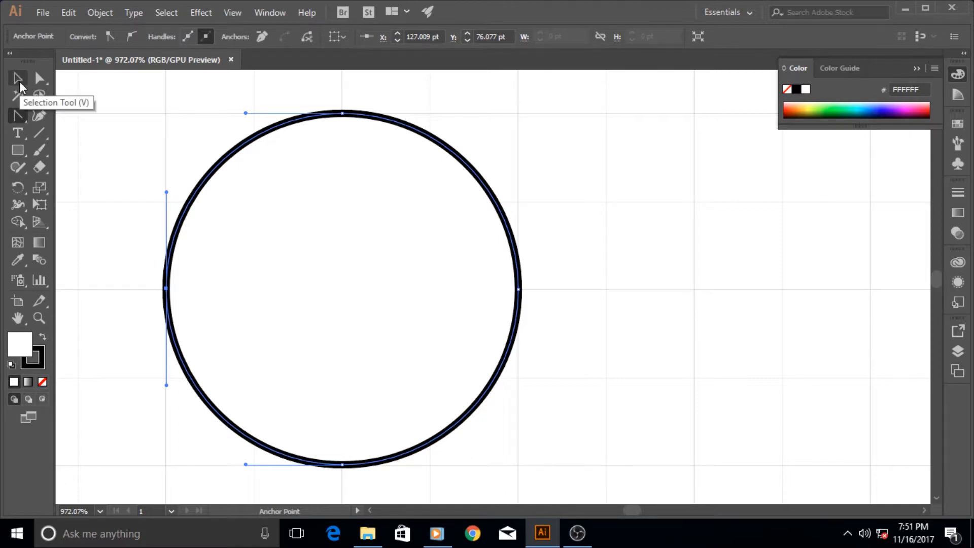
{"action": "left_click", "coordinate": [20, 83]}
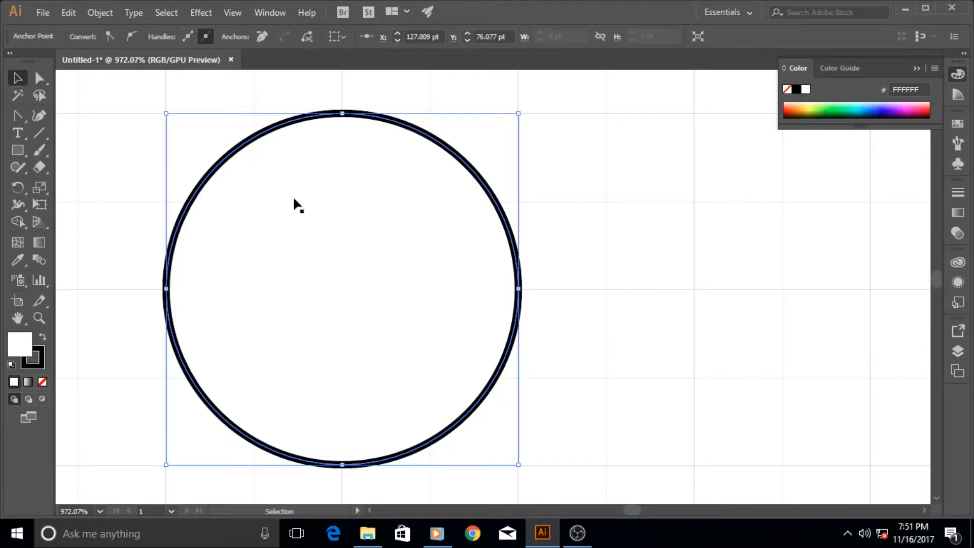
Convert the circle's four smooth points back to corners with the Anchor Point tool, restoring the diamond
{"action": "left_click", "coordinate": [13, 115]}
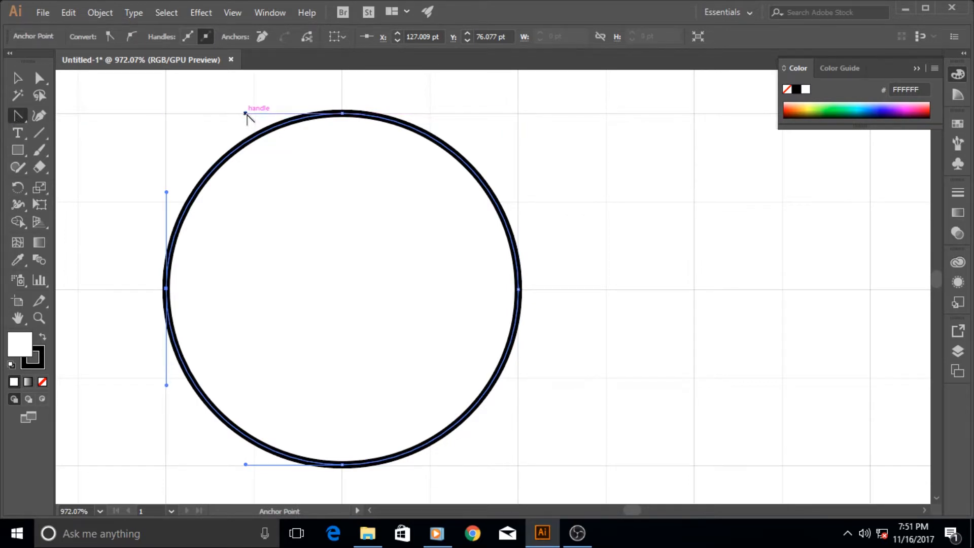
{"action": "left_click_drag", "start_coordinate": [245, 116], "coordinate": [343, 114]}
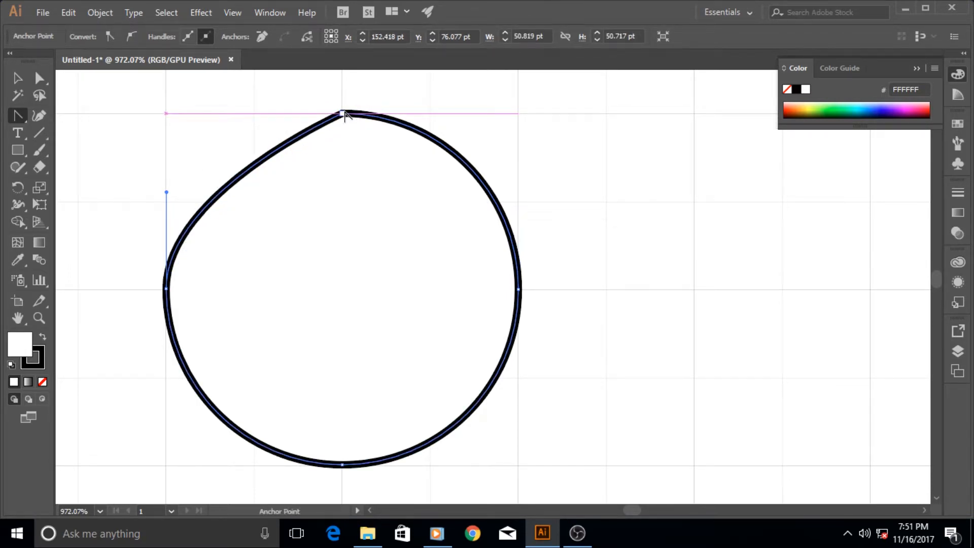
{"action": "left_click", "coordinate": [343, 114]}
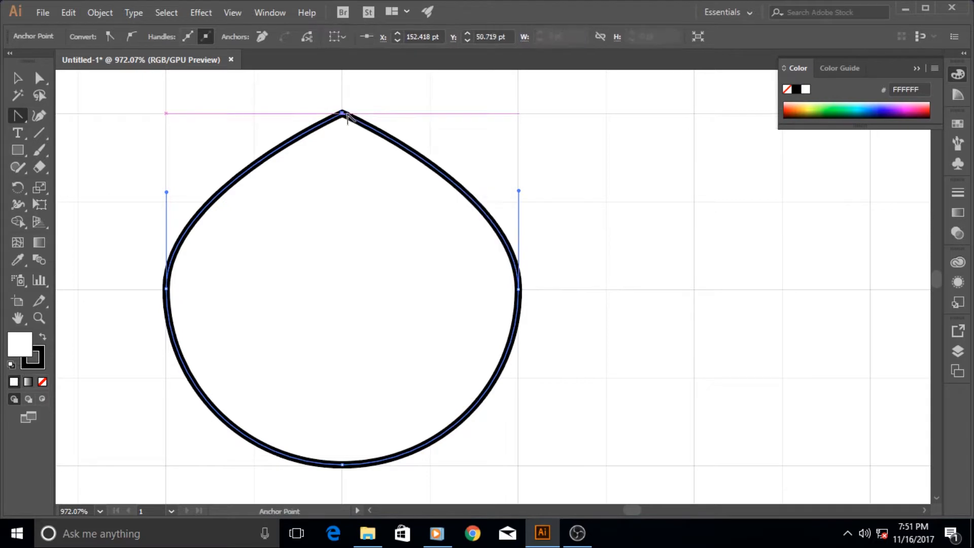
{"action": "left_click", "coordinate": [519, 289]}
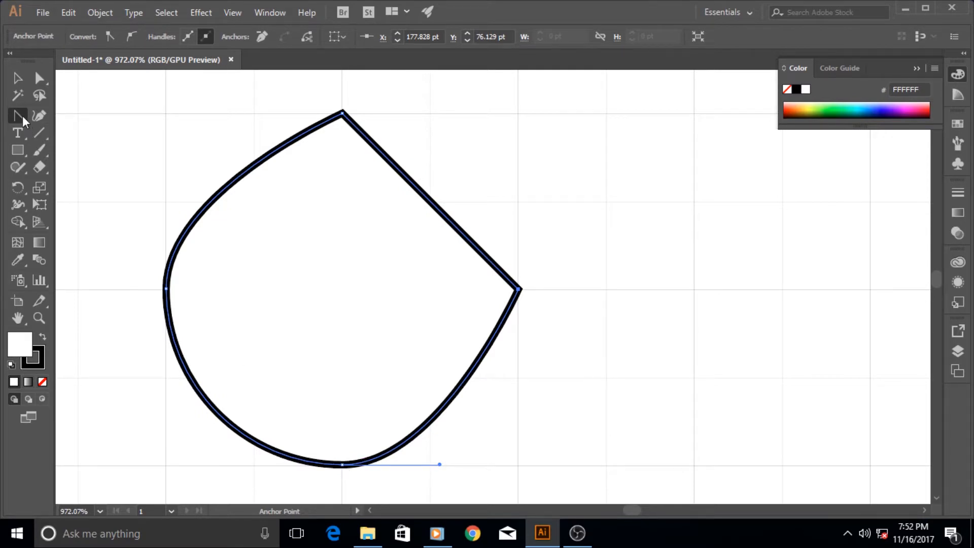
{"action": "left_click", "coordinate": [166, 289]}
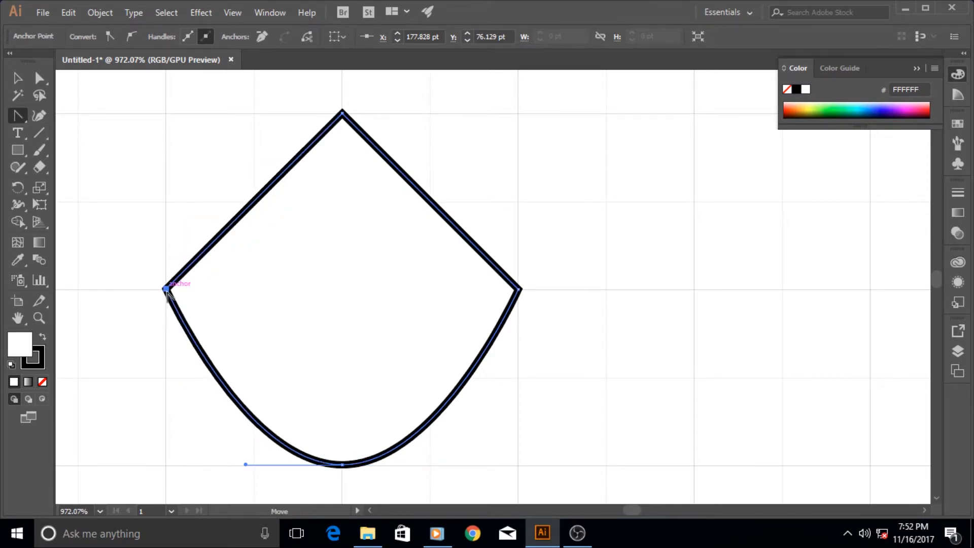
{"action": "left_click", "coordinate": [342, 466]}
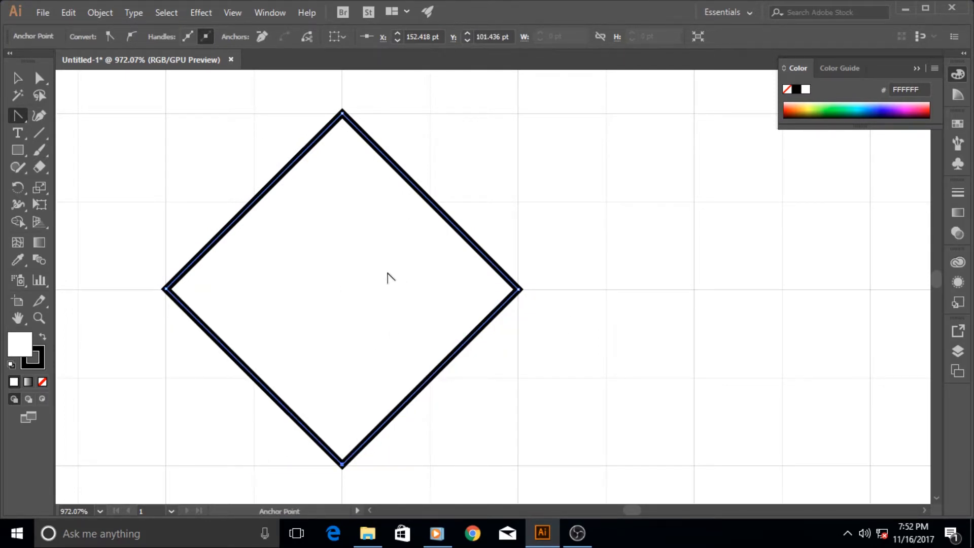
Delete the entire diamond from the artboard
{"action": "left_click", "coordinate": [17, 78]}
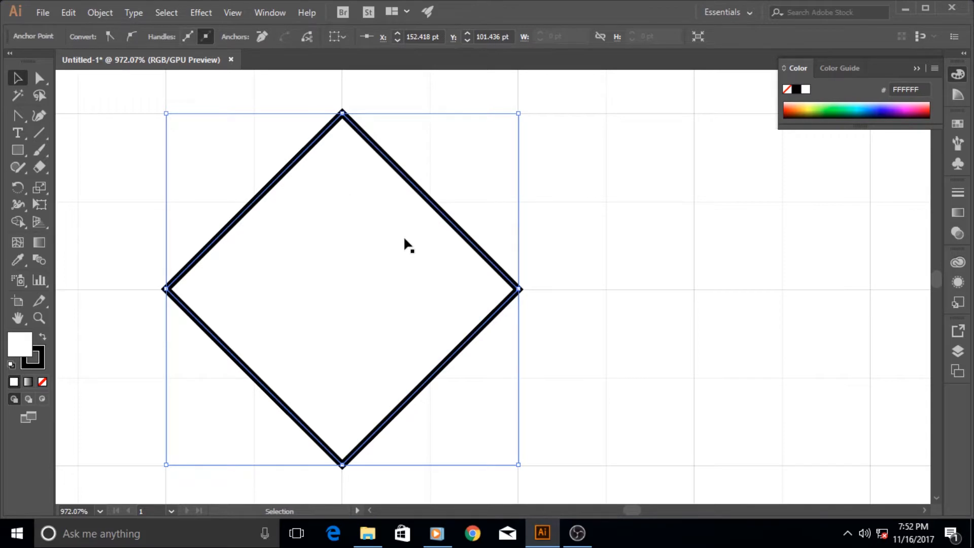
{"action": "key", "text": "Delete"}
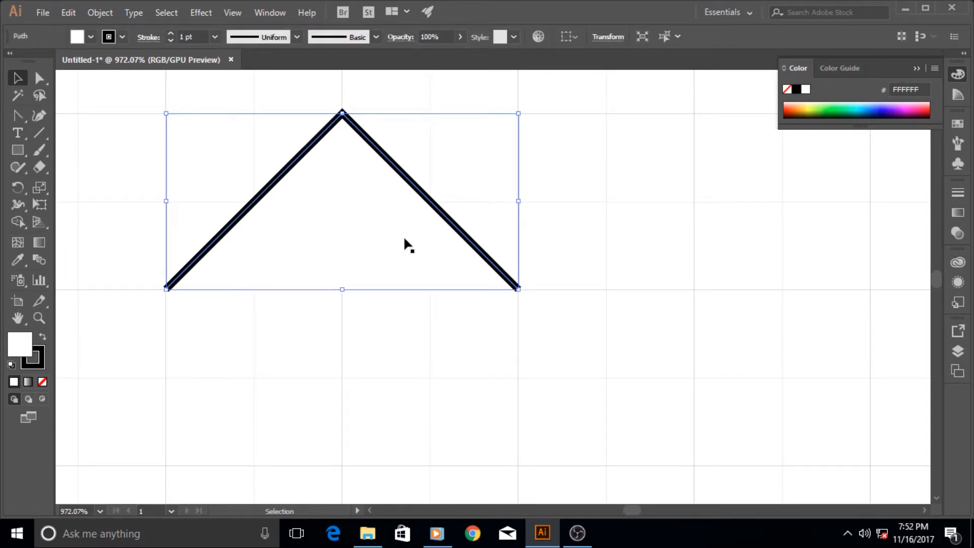
{"action": "key", "text": "Delete"}
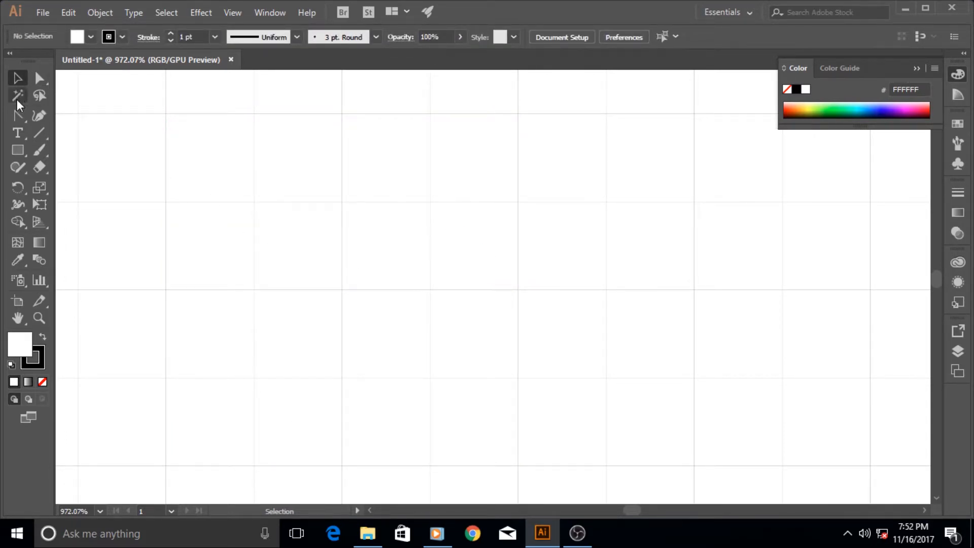
Draw a straight horizontal segment about 13 pt long with the Pen tool, from a major grid intersection to the next minor grid line
{"action": "left_click", "coordinate": [17, 118]}
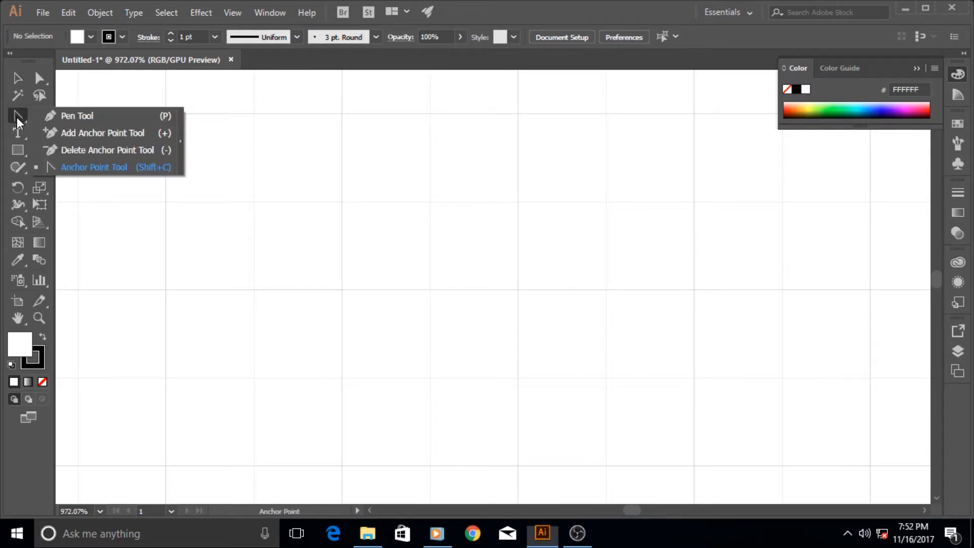
{"action": "left_click", "coordinate": [79, 115]}
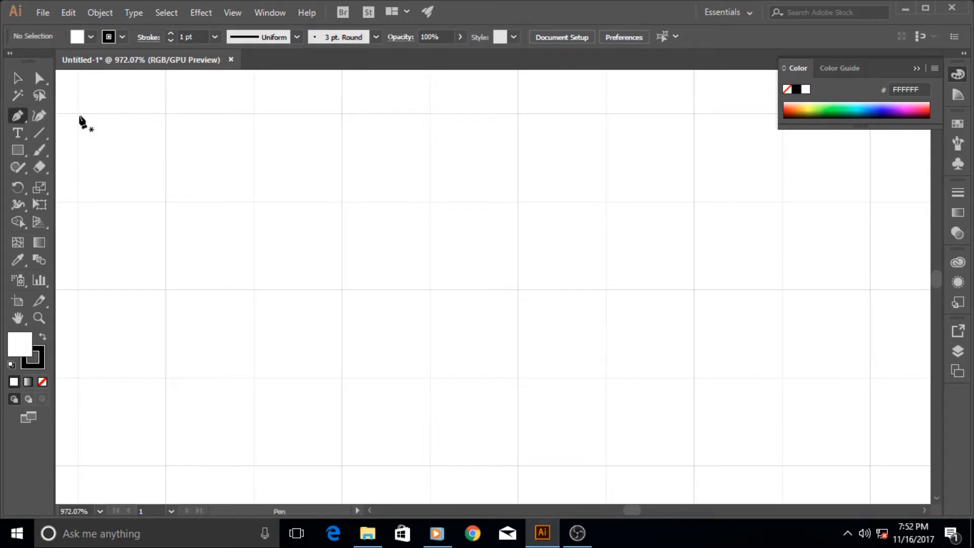
{"action": "left_click", "coordinate": [166, 290]}
{"action": "left_click", "coordinate": [255, 290]}
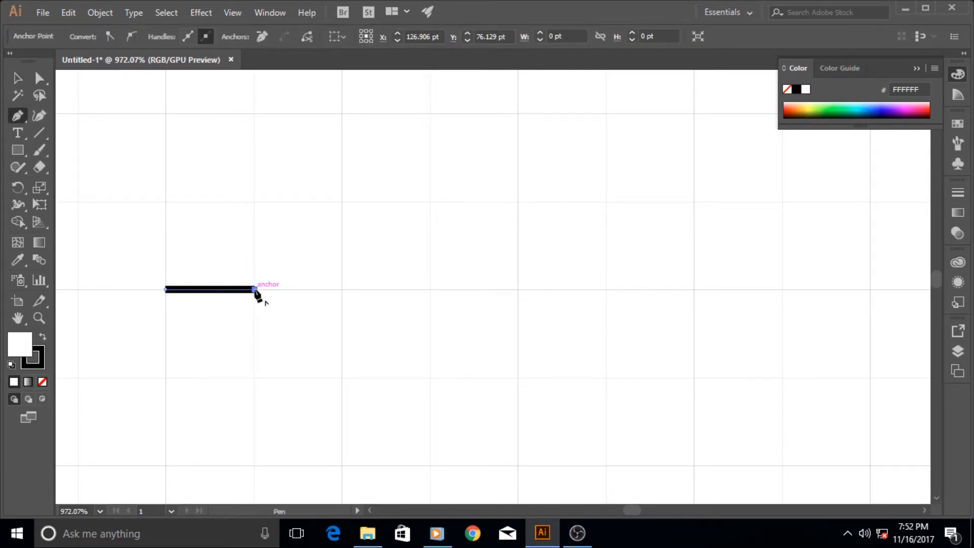
Continue the path with a U-shaped curve about 13 pt wide dipping below the segment, and remove the outgoing handle at its end
{"action": "mouse_move", "coordinate": [257, 294]}
{"action": "left_mouse_down"}
{"action": "mouse_move", "coordinate": [341, 299]}
{"action": "mouse_move", "coordinate": [259, 300]}
{"action": "mouse_move", "coordinate": [344, 290]}
{"action": "mouse_move", "coordinate": [255, 293]}
{"action": "mouse_move", "coordinate": [257, 312]}
{"action": "left_mouse_up"}
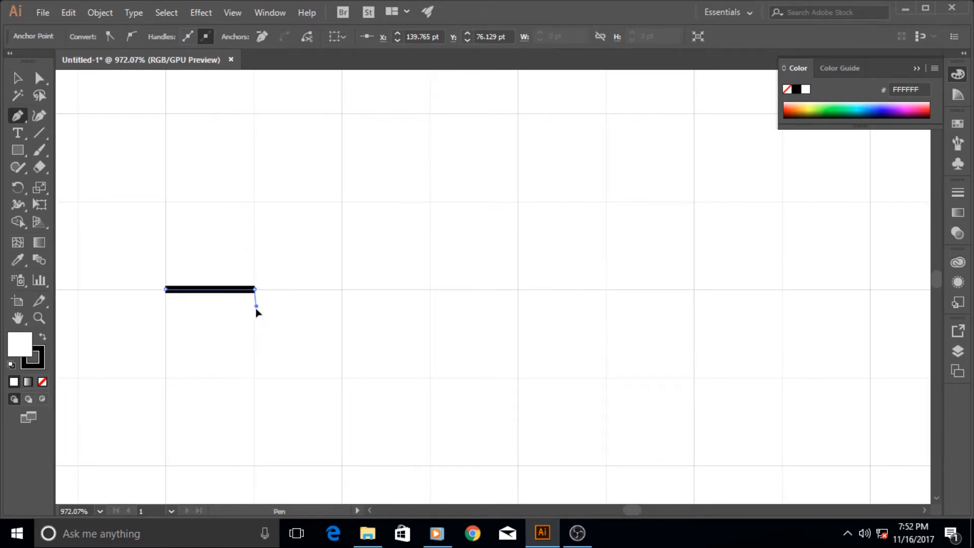
{"action": "left_click_drag", "start_coordinate": [252, 380], "coordinate": [255, 389]}
{"action": "left_click_drag", "start_coordinate": [341, 289], "coordinate": [343, 196]}
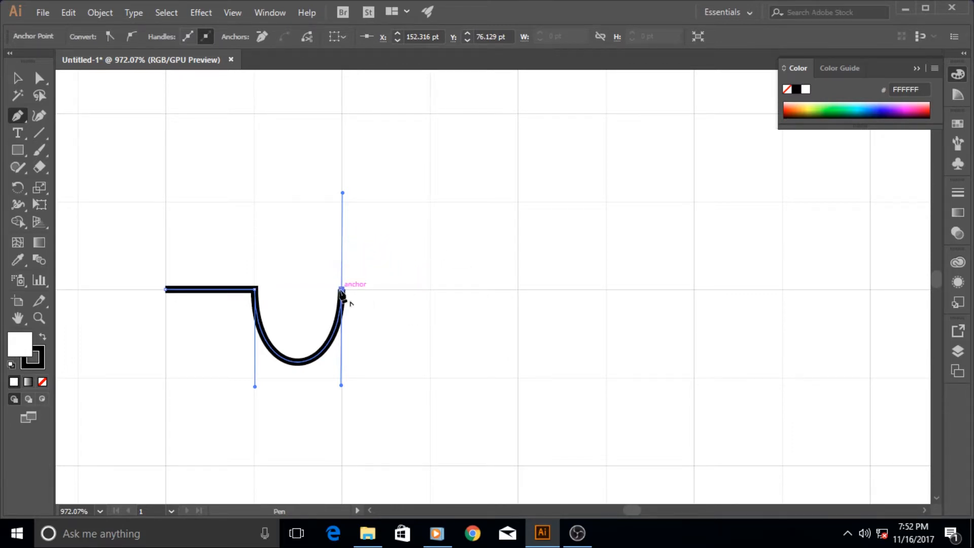
{"action": "mouse_move", "coordinate": [342, 291]}
{"action": "left_mouse_down"}
{"action": "mouse_move", "coordinate": [342, 191]}
{"action": "mouse_move", "coordinate": [341, 292]}
{"action": "left_mouse_up"}
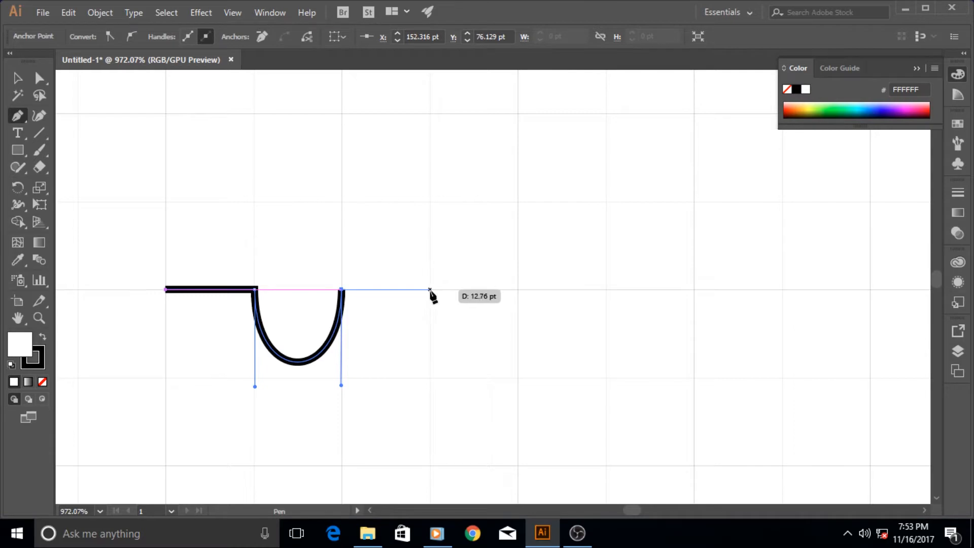
Continue the path with a straight horizontal segment about 13 pt long and pull a downward direction handle out of its end anchor
{"action": "left_click", "coordinate": [429, 290]}
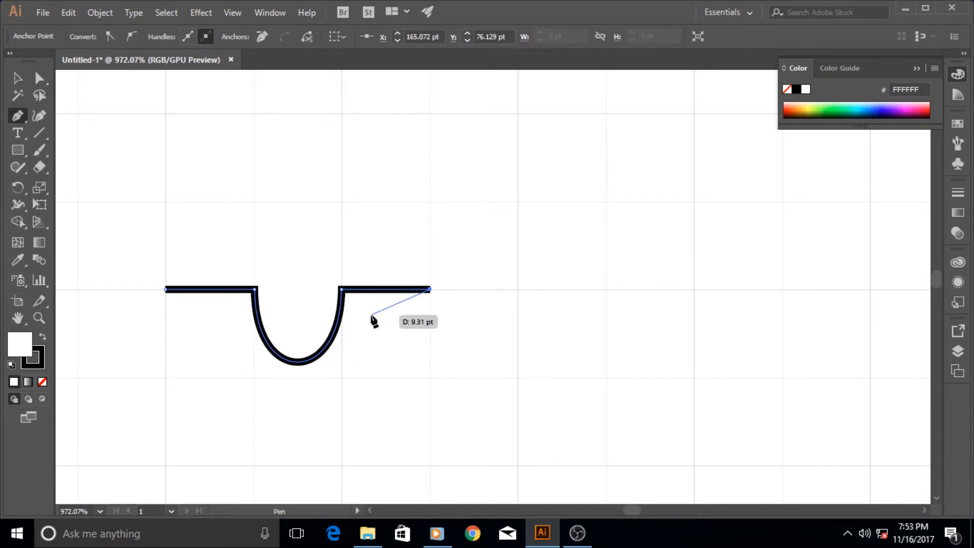
{"action": "left_click", "coordinate": [431, 290]}
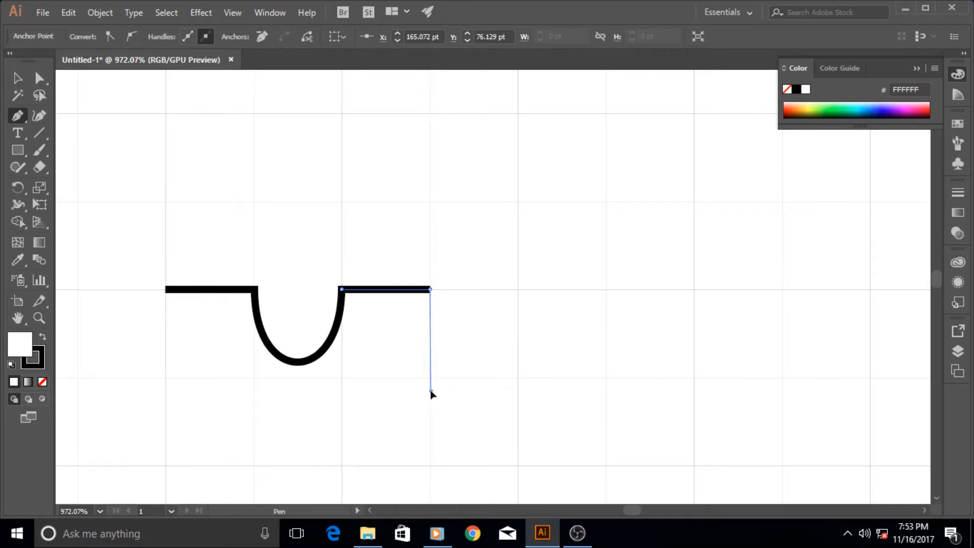
{"action": "left_click_drag", "start_coordinate": [431, 390], "coordinate": [431, 390]}
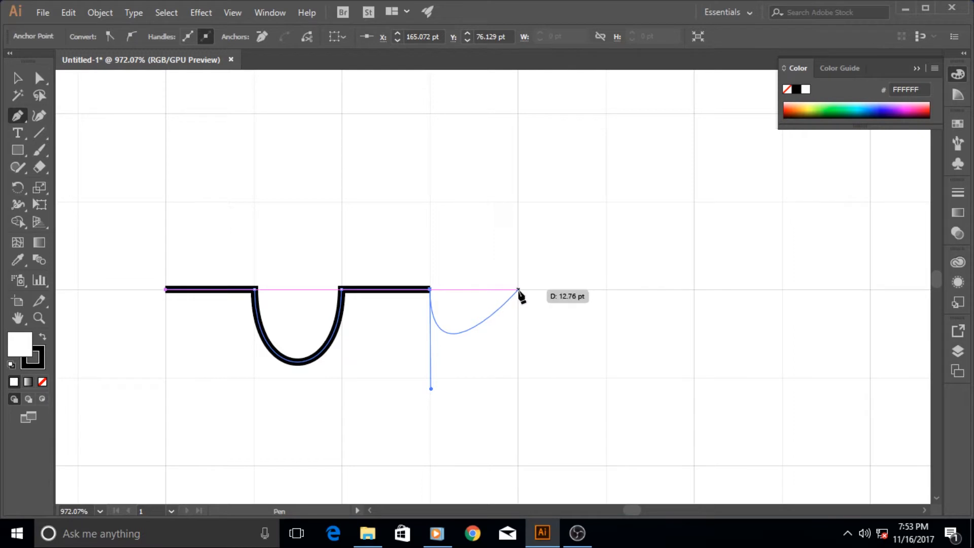
Add two adjoining U-shaped curves, each about 13 pt wide, dipping below the baseline and meeting at a sharp cusp
{"action": "left_click_drag", "start_coordinate": [519, 290], "coordinate": [519, 391]}
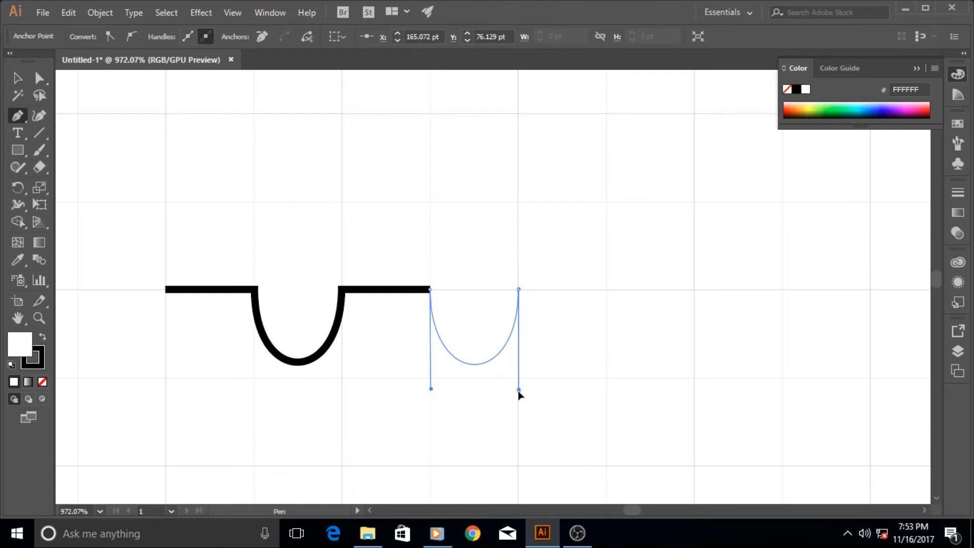
{"action": "left_click_drag", "start_coordinate": [519, 393], "coordinate": [521, 391]}
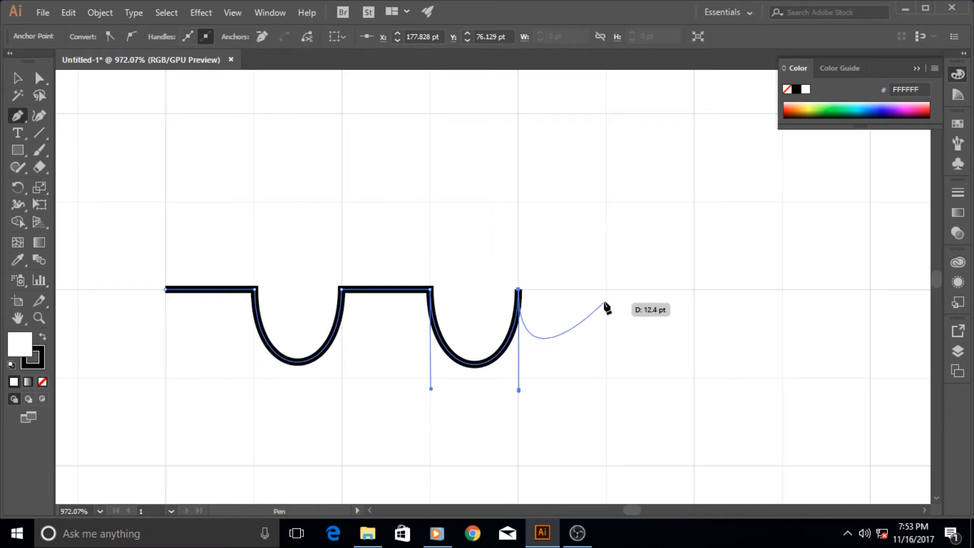
{"action": "left_click_drag", "start_coordinate": [607, 289], "coordinate": [606, 190]}
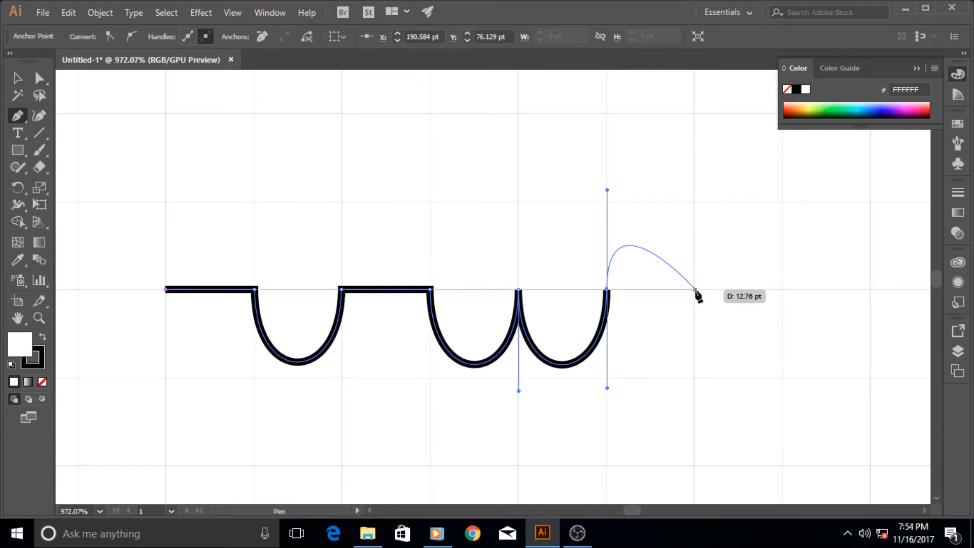
Add two adjoining arches about 13 pt wide above the baseline, meeting at a sharp cusp, and deselect the finished path
{"action": "left_click_drag", "start_coordinate": [696, 291], "coordinate": [695, 389]}
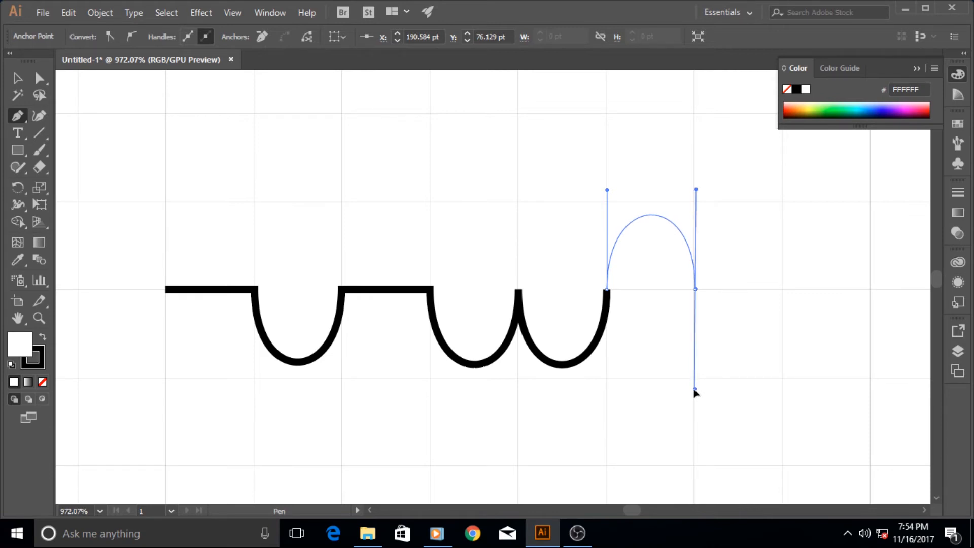
{"action": "mouse_move", "coordinate": [694, 389]}
{"action": "left_mouse_down"}
{"action": "mouse_move", "coordinate": [763, 222]}
{"action": "mouse_move", "coordinate": [697, 191]}
{"action": "left_mouse_up"}
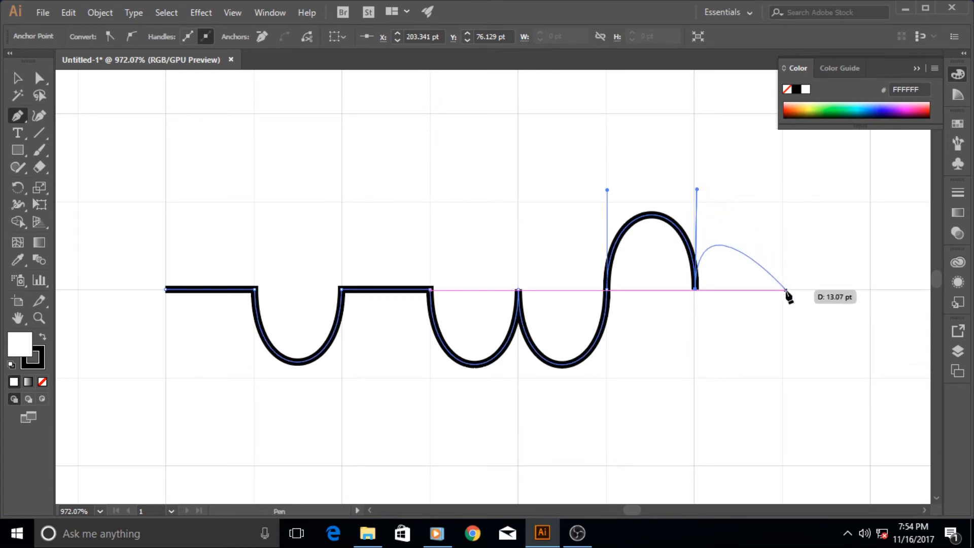
{"action": "left_click_drag", "start_coordinate": [783, 291], "coordinate": [784, 392]}
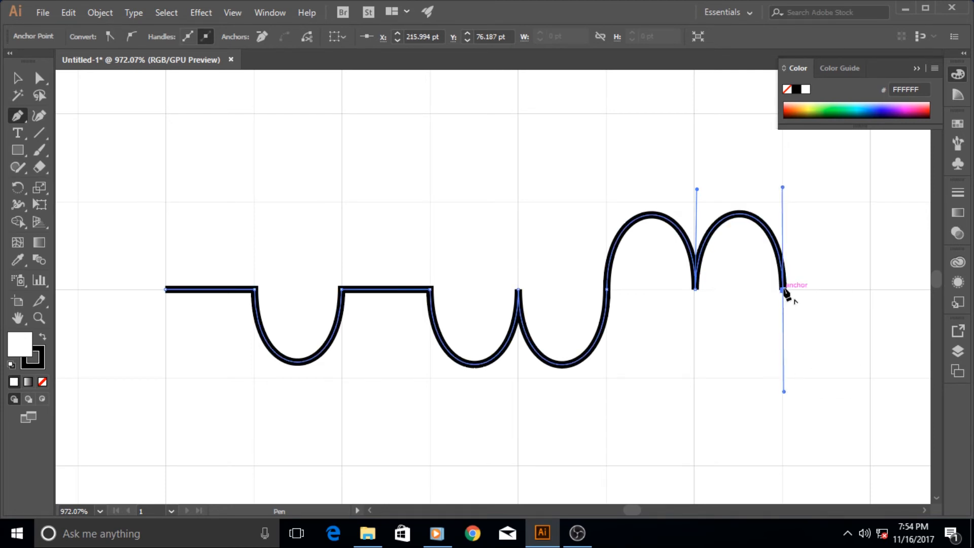
{"action": "left_click", "coordinate": [19, 79]}
{"action": "left_click", "coordinate": [320, 149]}
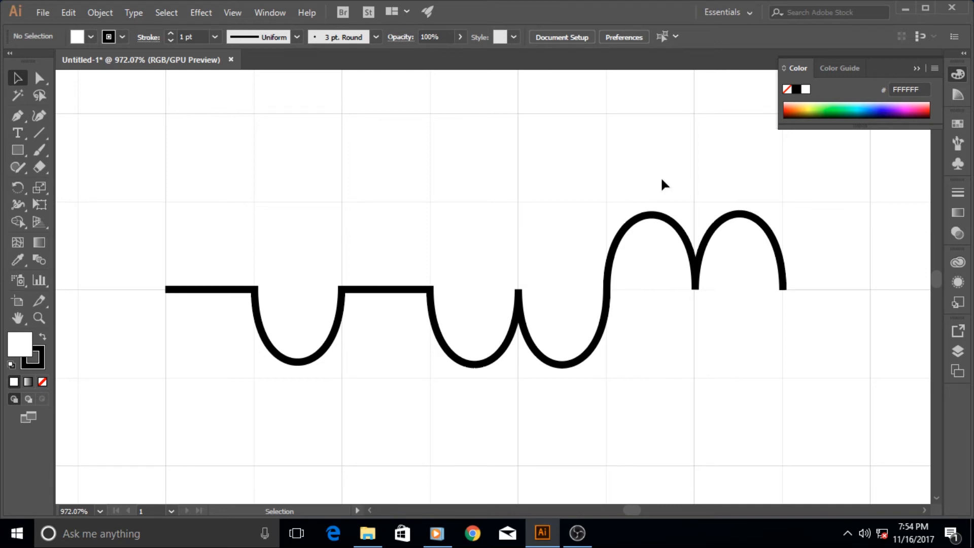
Collapse the expanded Color panel and minimize the Illustrator window to the desktop
{"action": "left_click", "coordinate": [918, 68]}
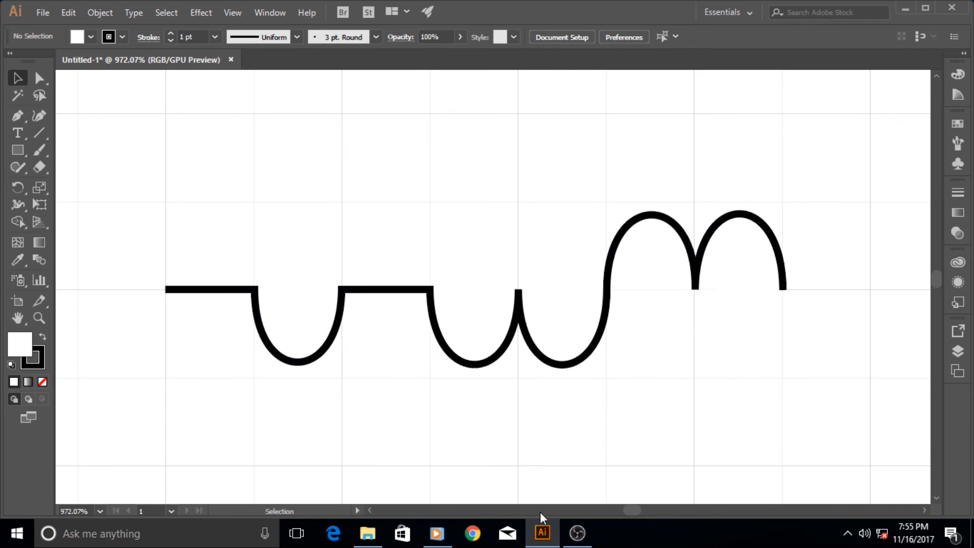
{"action": "left_click", "coordinate": [542, 532]}
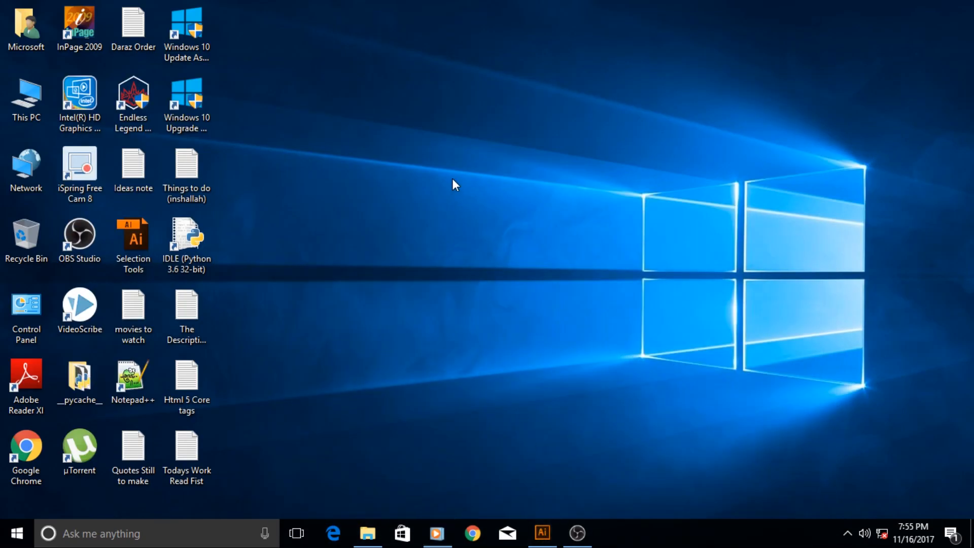